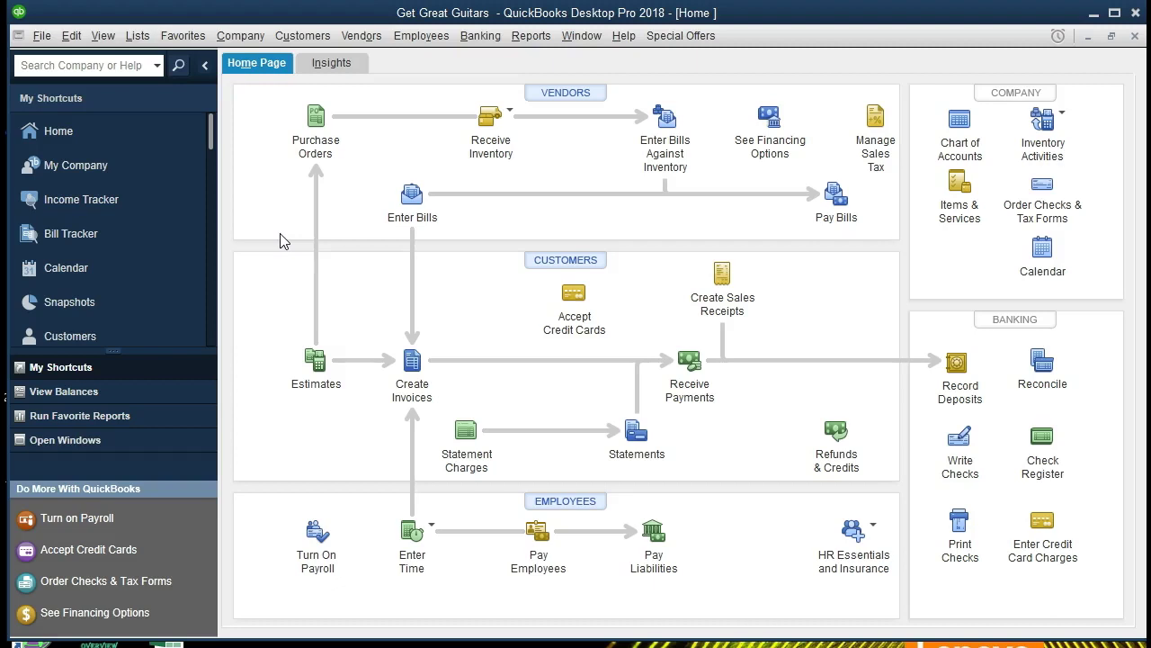
left_click(240, 42)
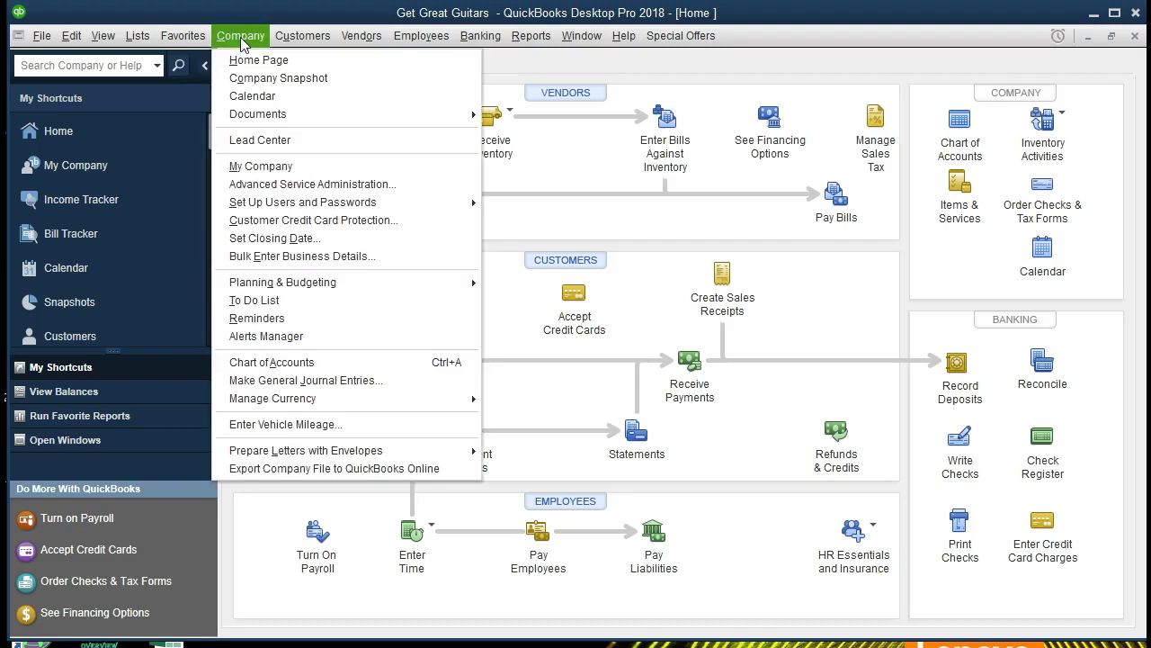
left_click(303, 36)
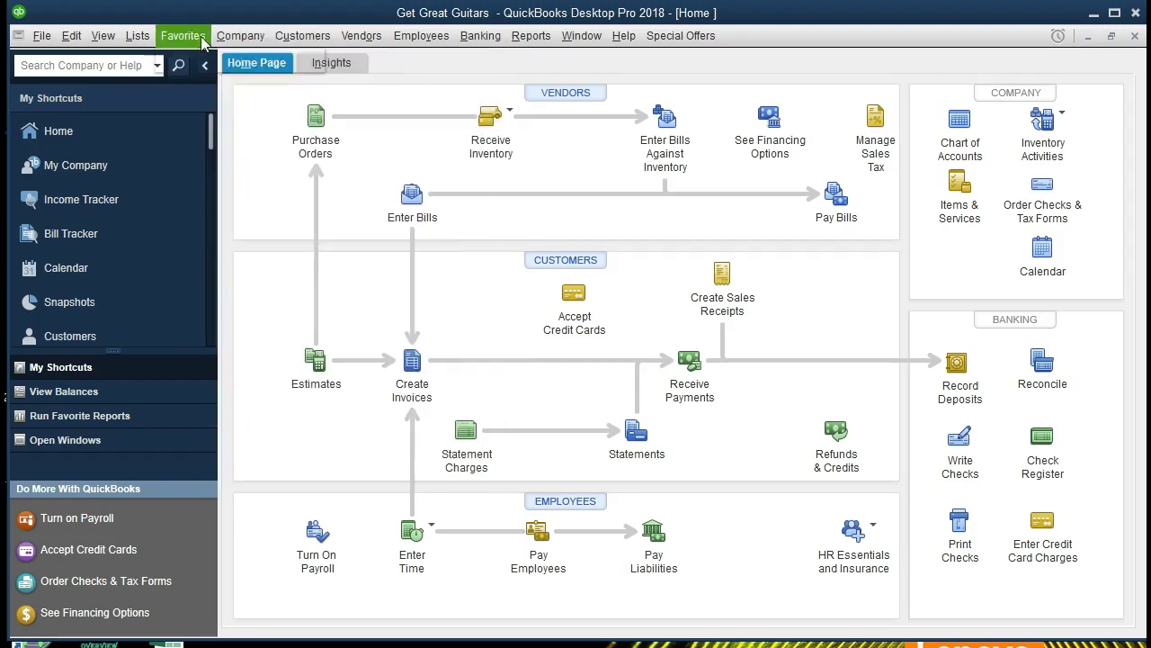
left_click(137, 36)
mouse_move(112, 40)
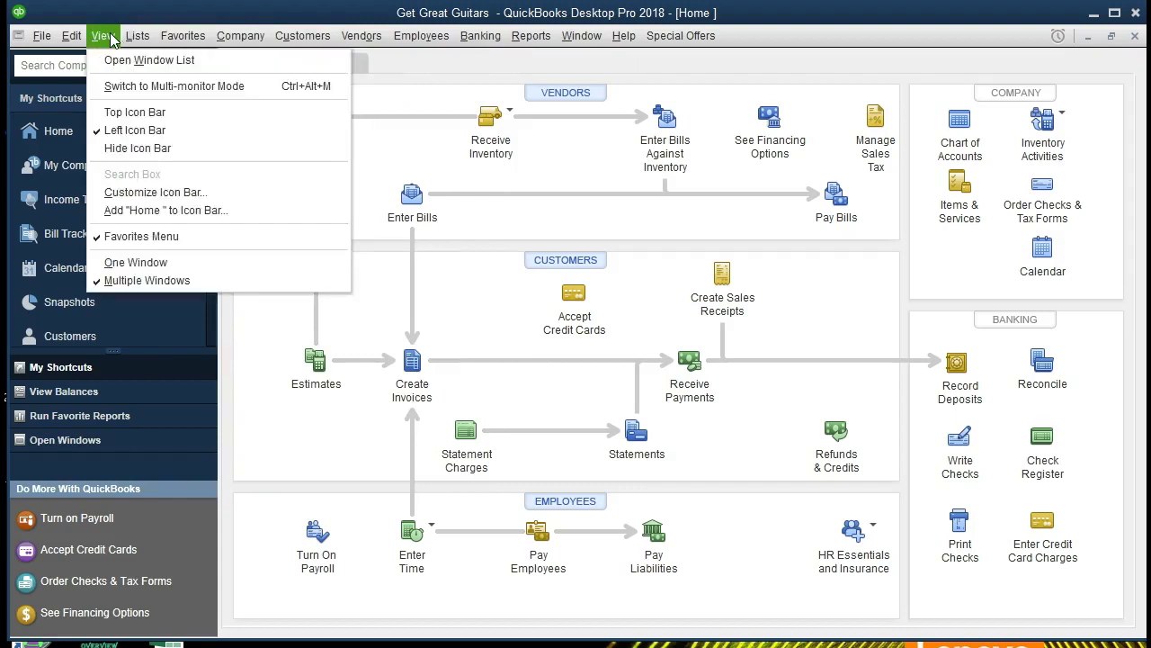
key("Escape")
Show the list of open windows and close the Profit & Loss and Inventory Stock Status by Item reports.
left_click(105, 37)
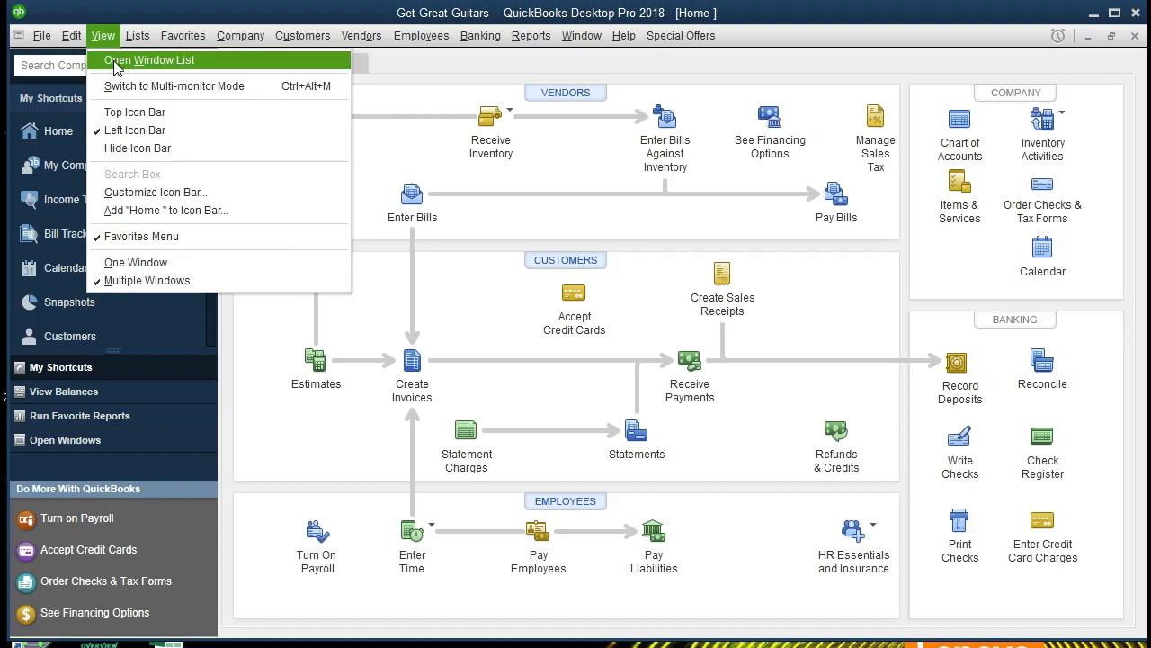
left_click(207, 63)
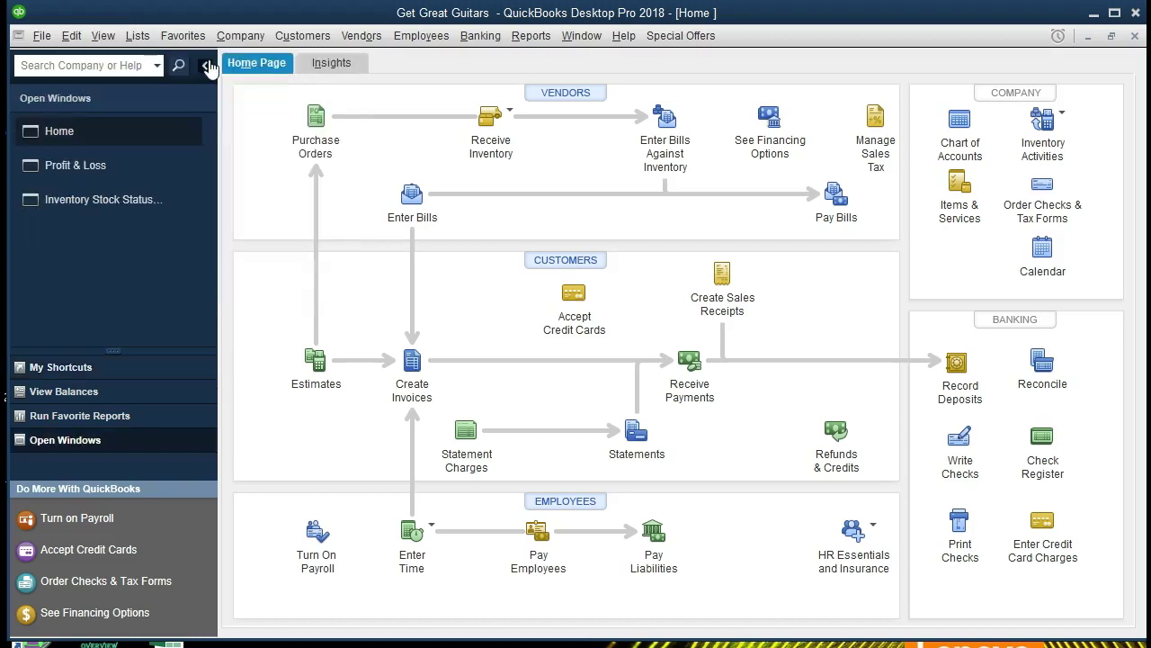
left_click(99, 167)
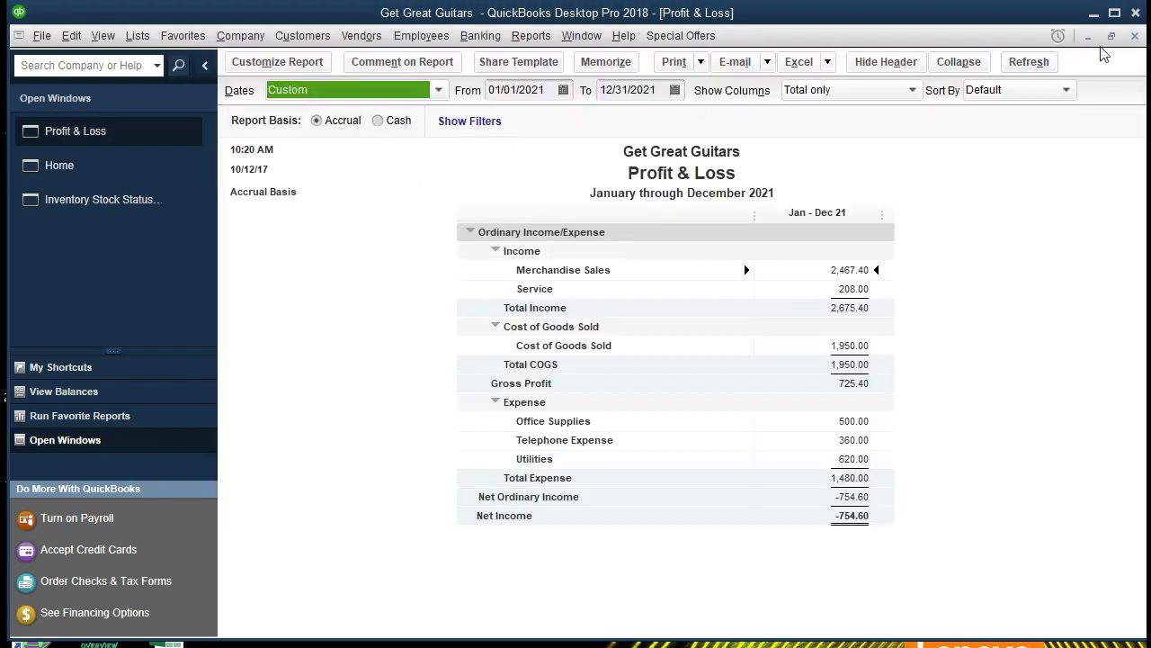
left_click(1135, 39)
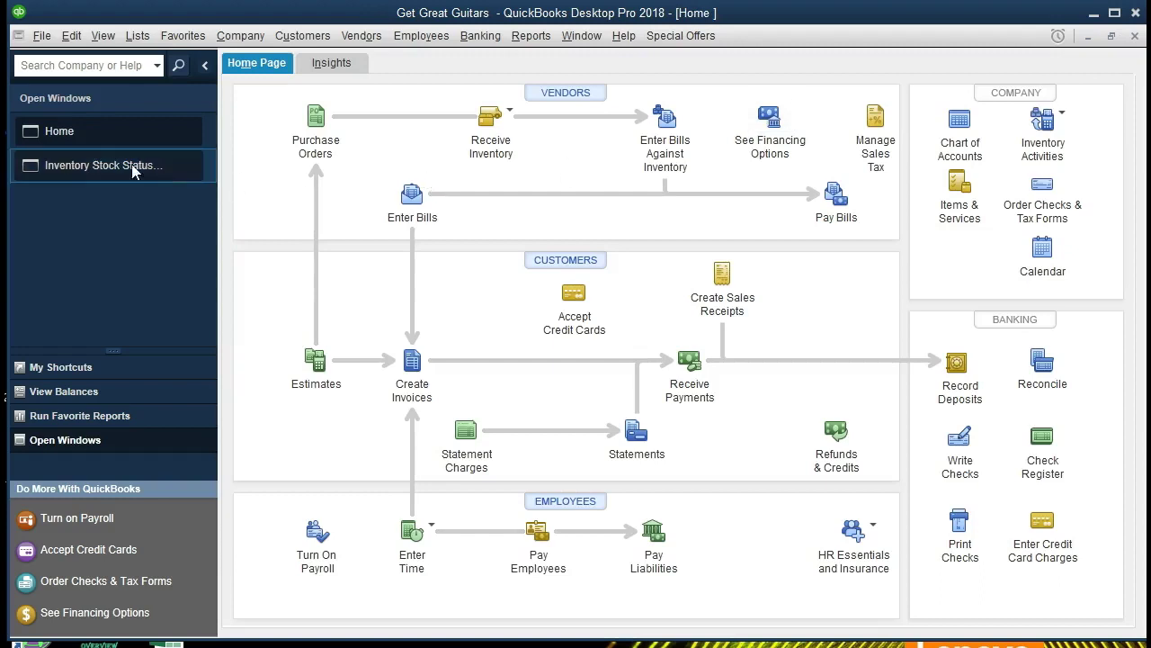
left_click(99, 169)
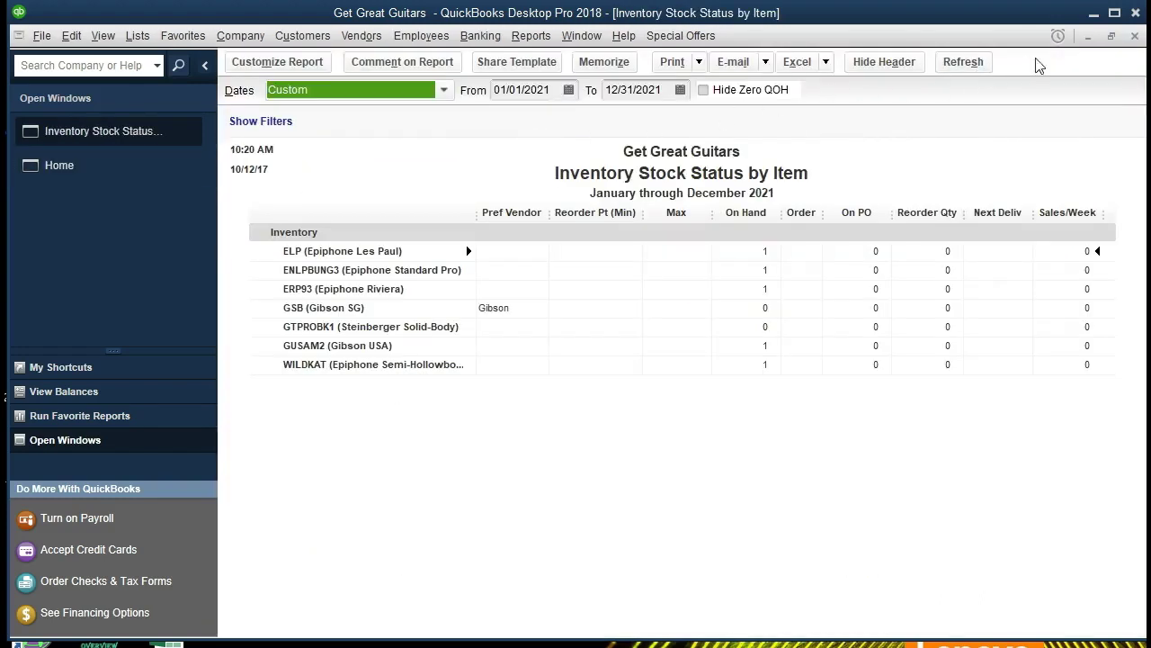
left_click(1135, 38)
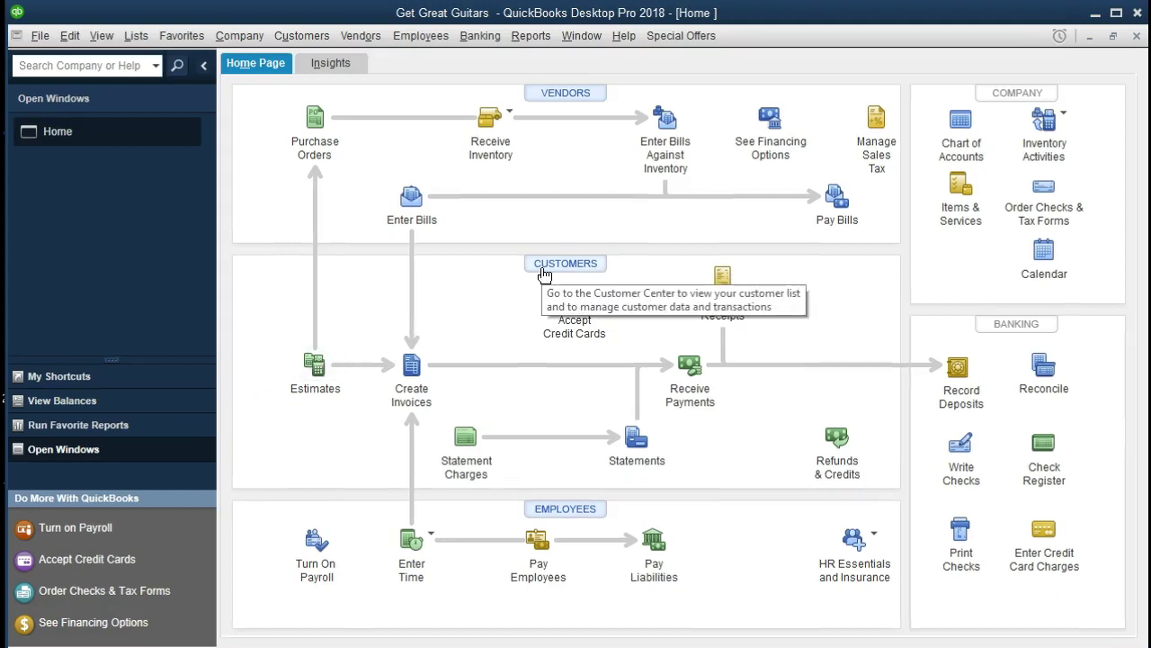
Open the Customer Center and select the customer Jones Guitars.
left_click(313, 41)
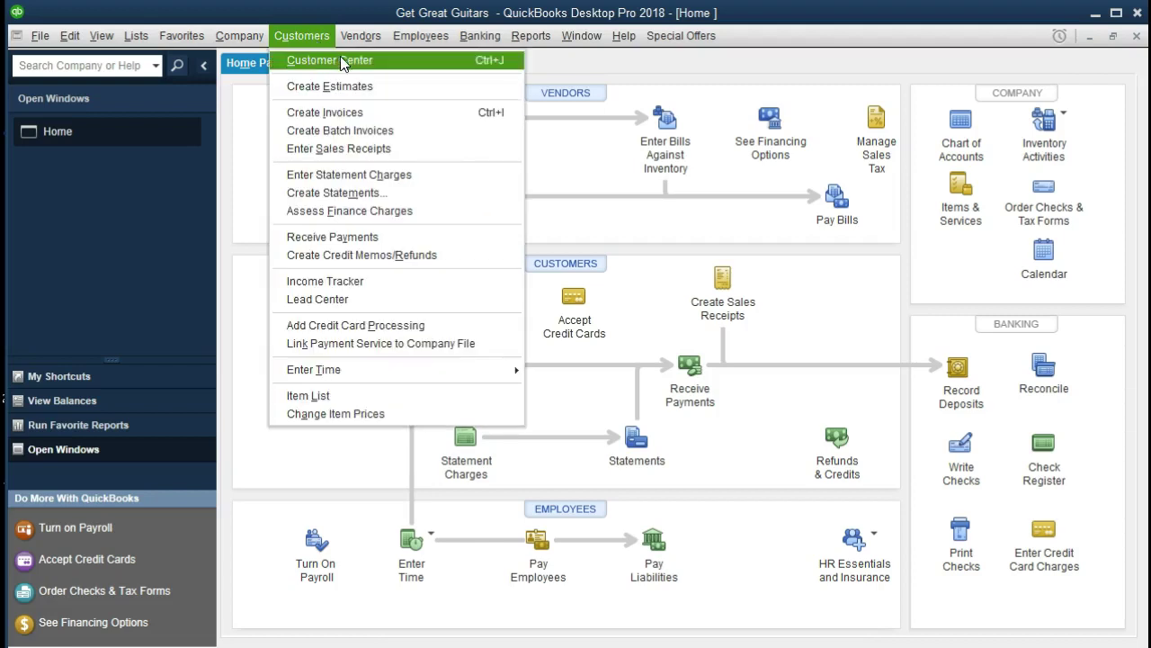
left_click(393, 60)
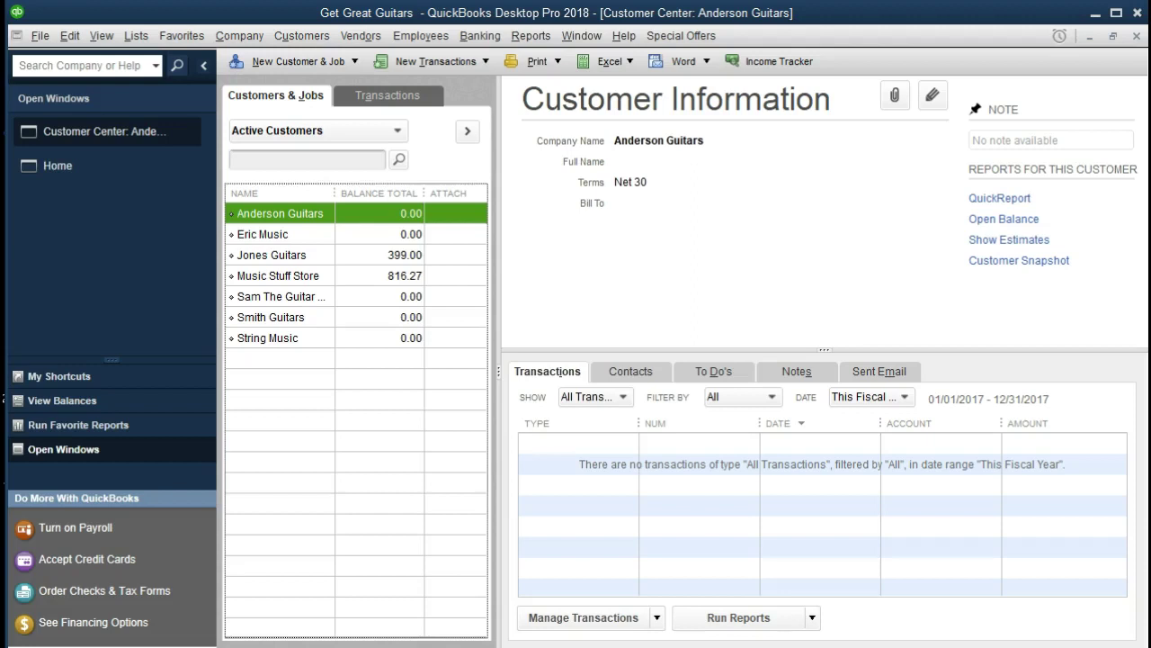
left_click(306, 259)
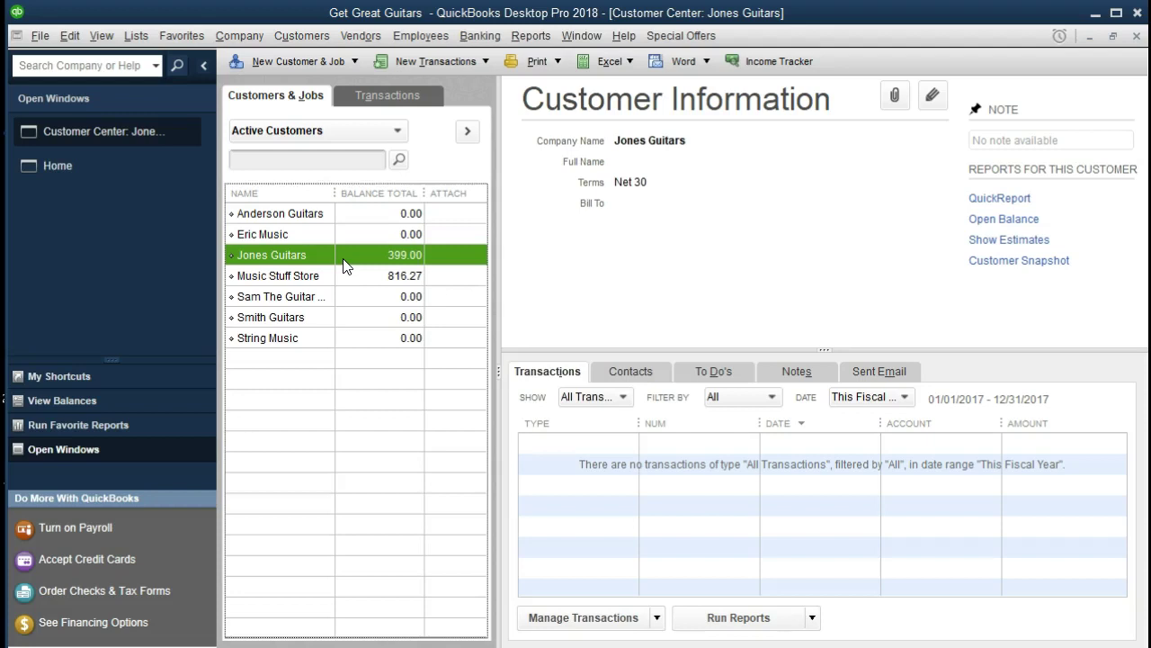
Add a job named 3005 for Jones Guitars, skip the opening balance and contact fields, and save it.
left_click(355, 61)
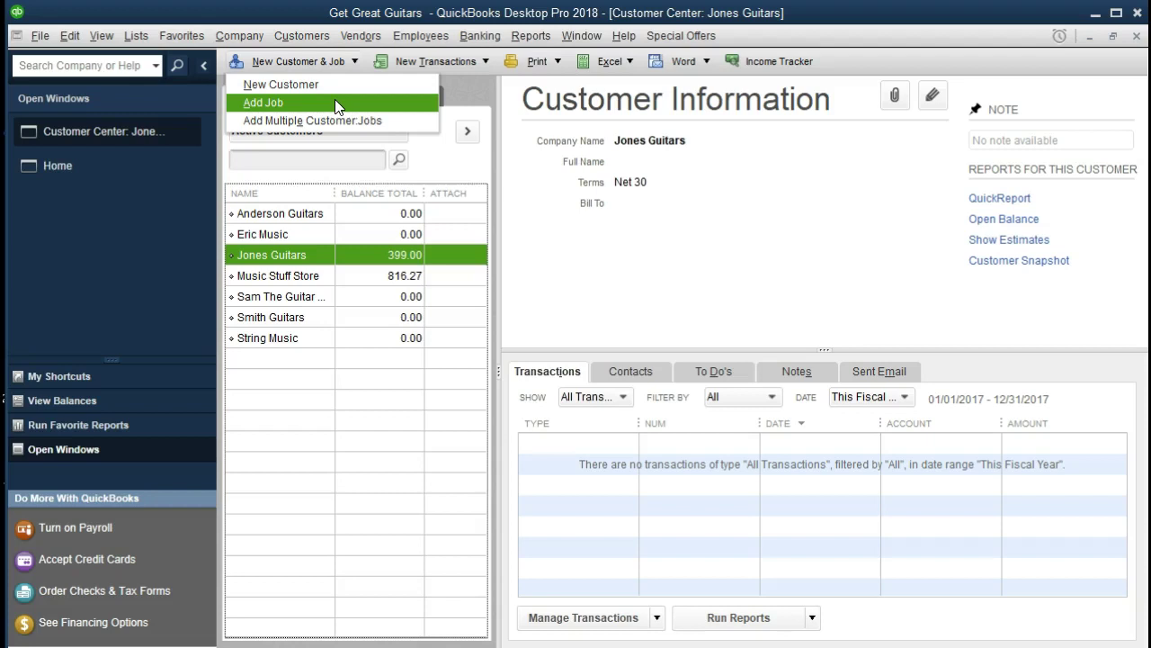
left_click(337, 104)
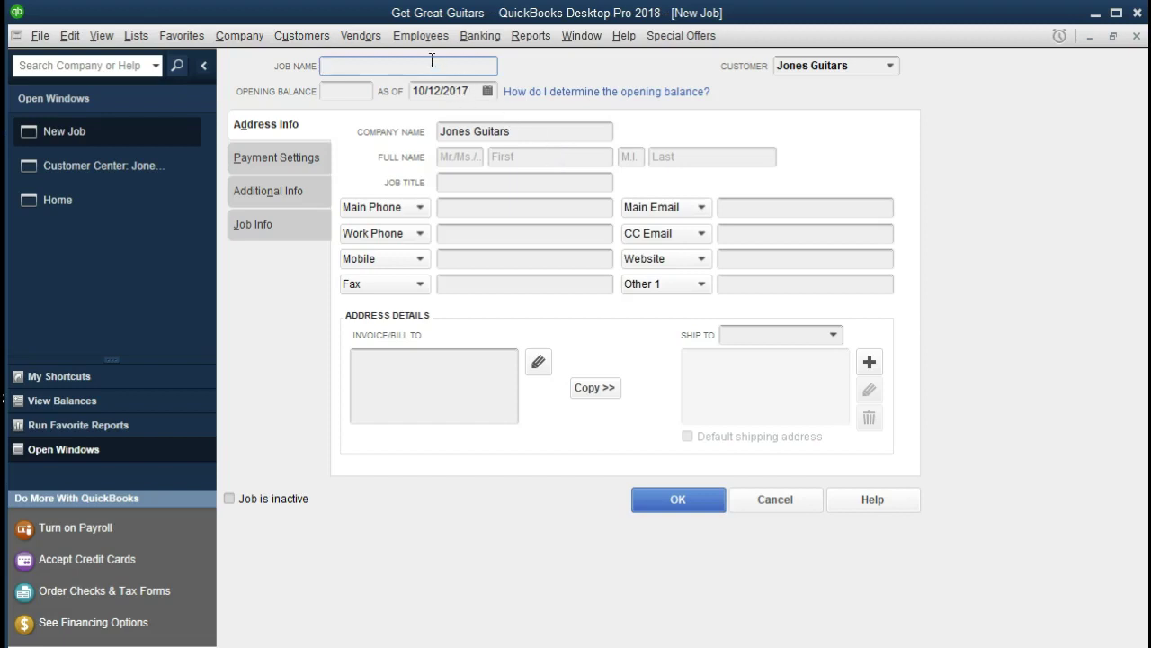
type("3005")
key("Tab")
key("Tab")
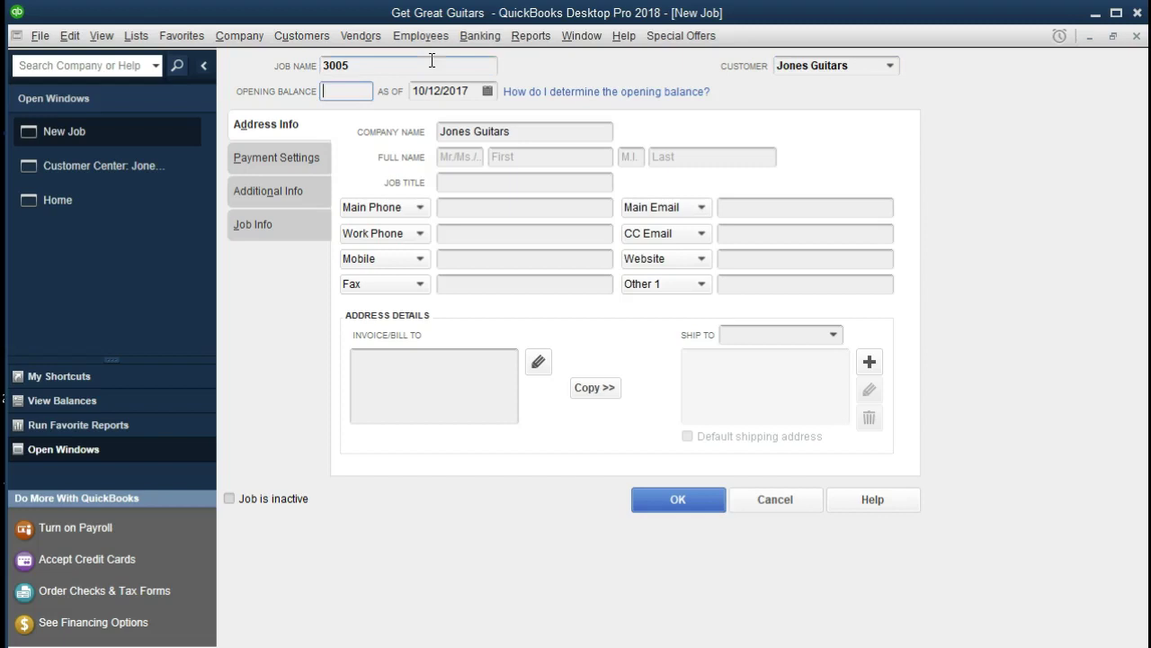
key("Tab")
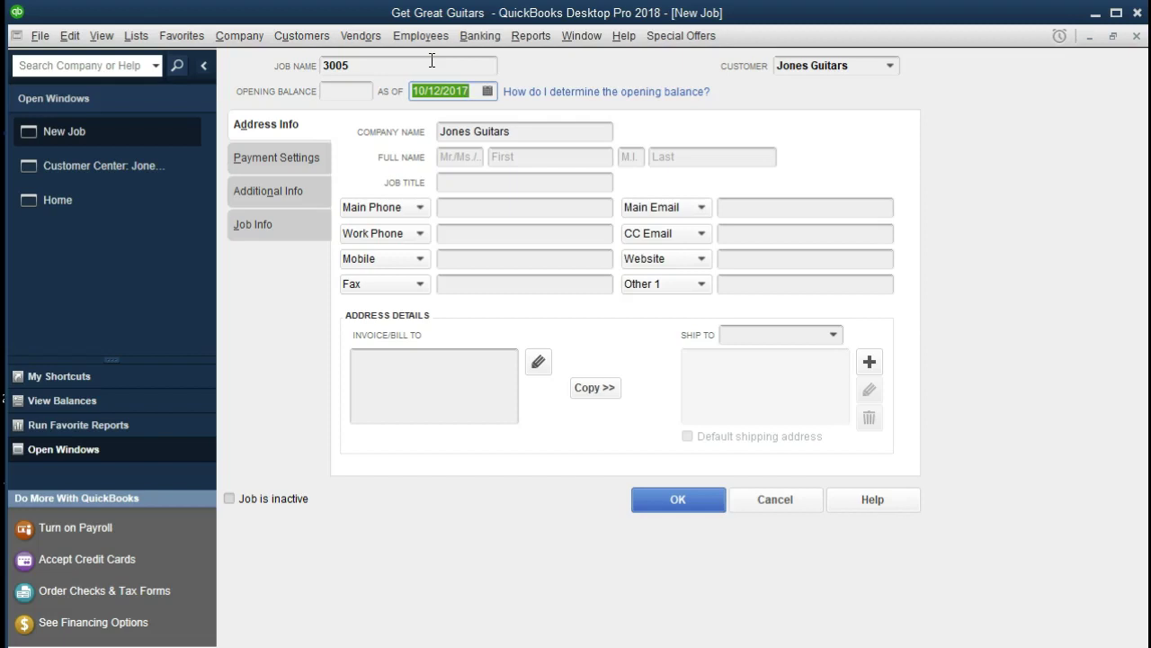
key("Tab")
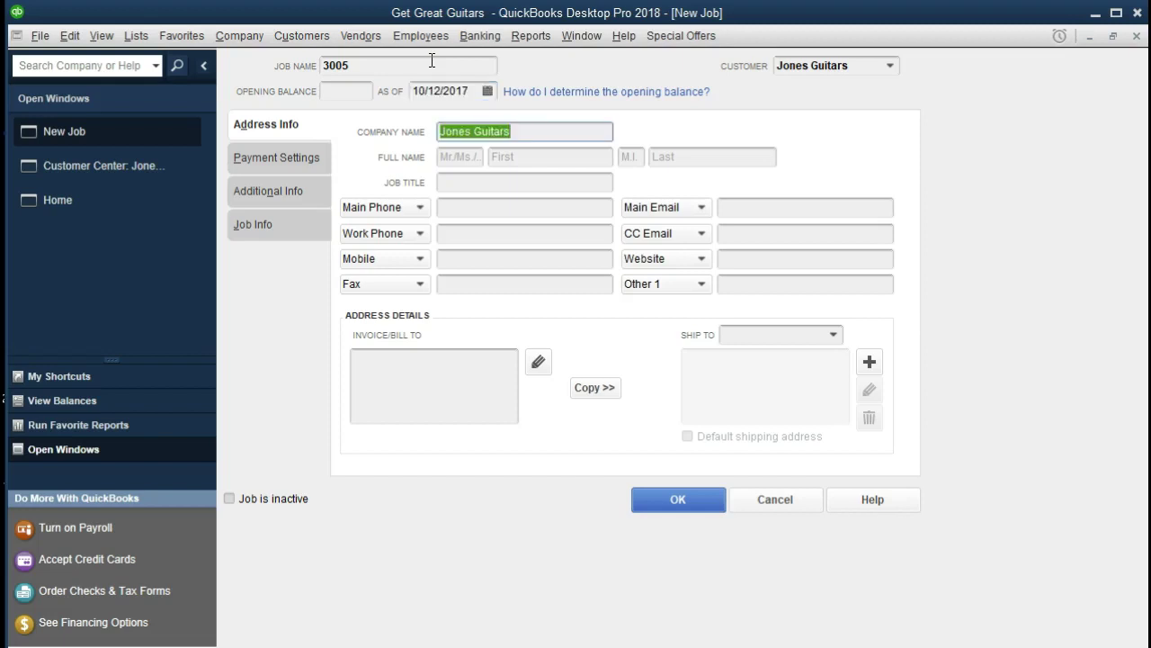
key("Tab")
key("Tab")
key("Tab")
key("Tab")
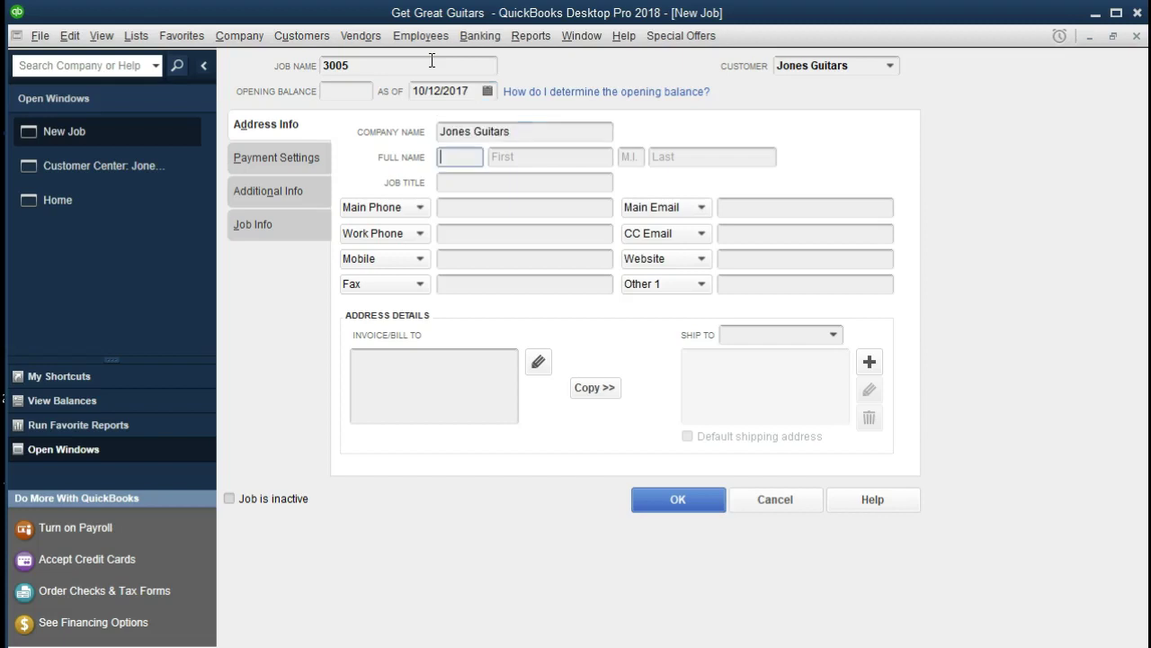
key("Tab")
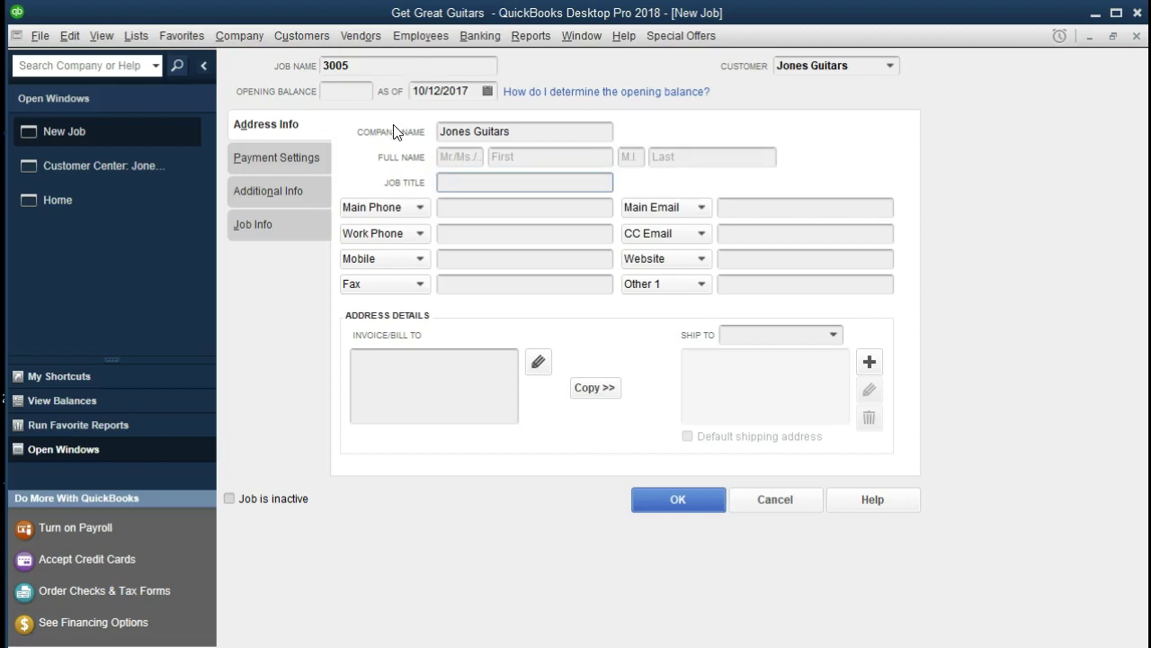
left_click(658, 507)
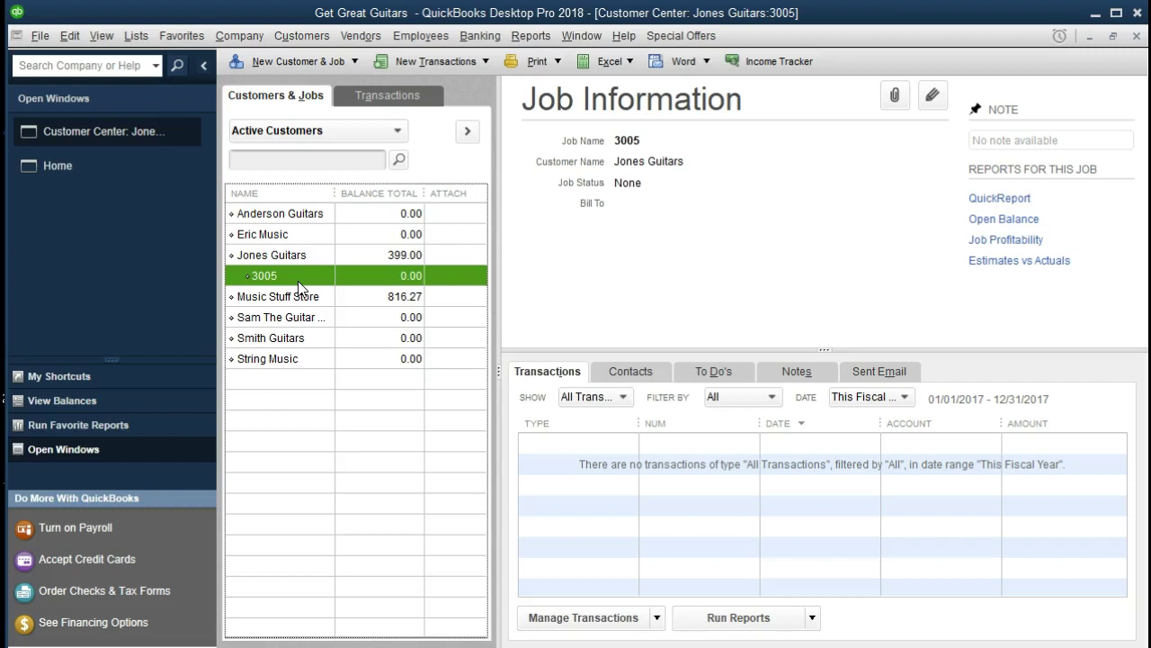
From the home page, start an invoice for job Jones Guitars:3005 and close it without recording.
left_click(103, 172)
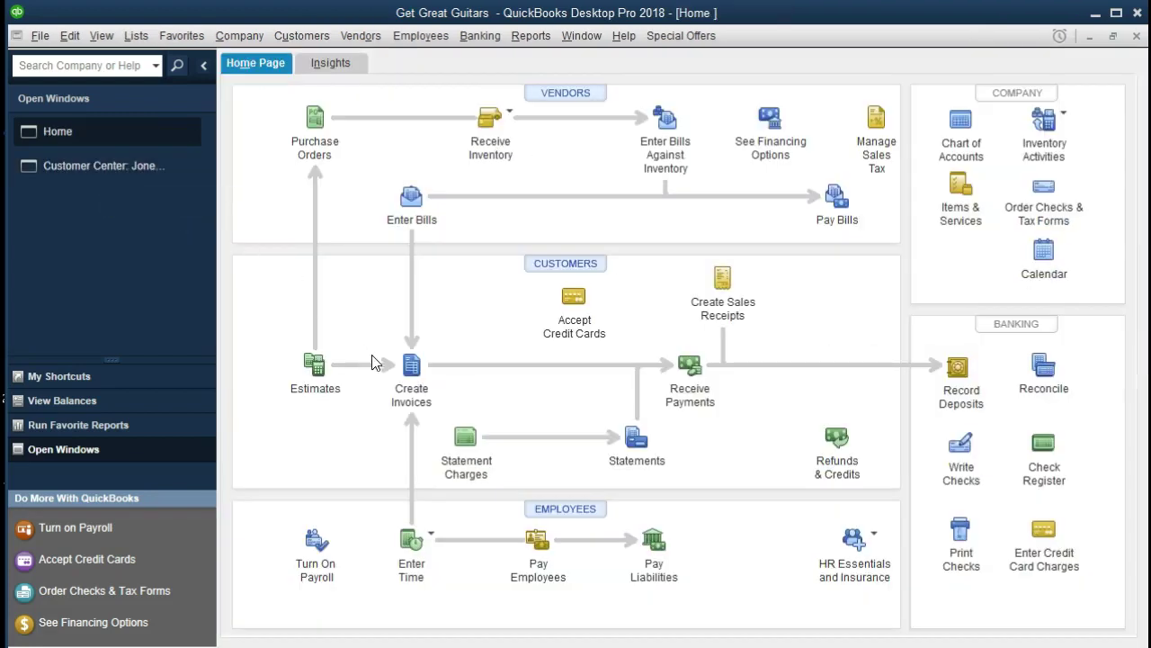
left_click(410, 378)
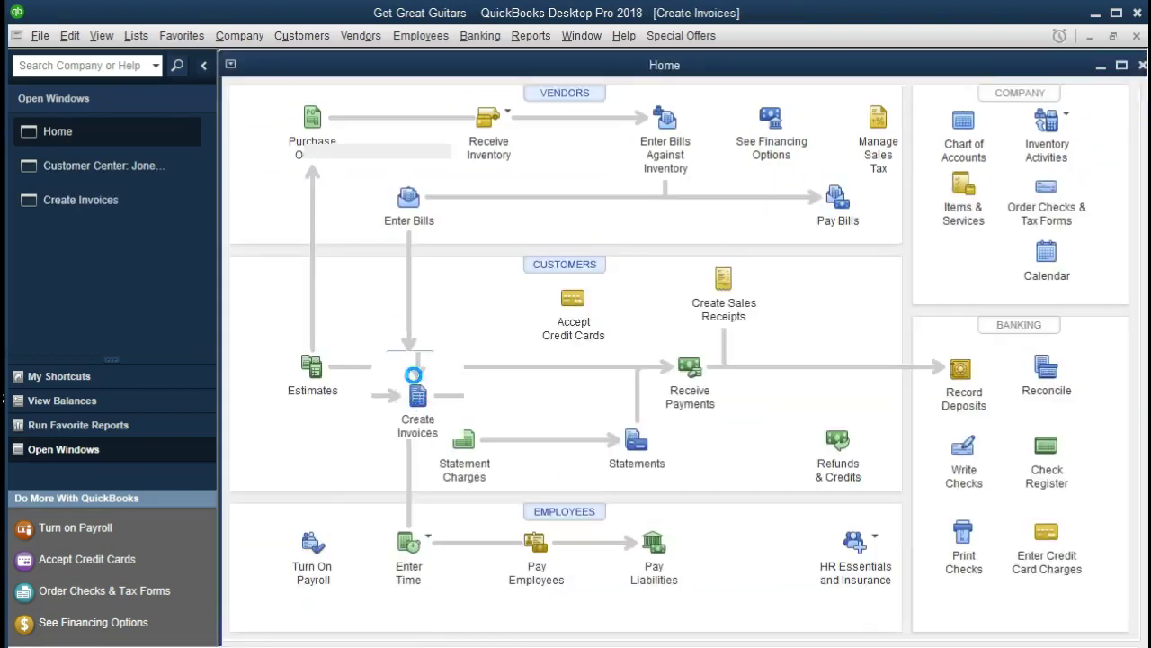
type("3005")
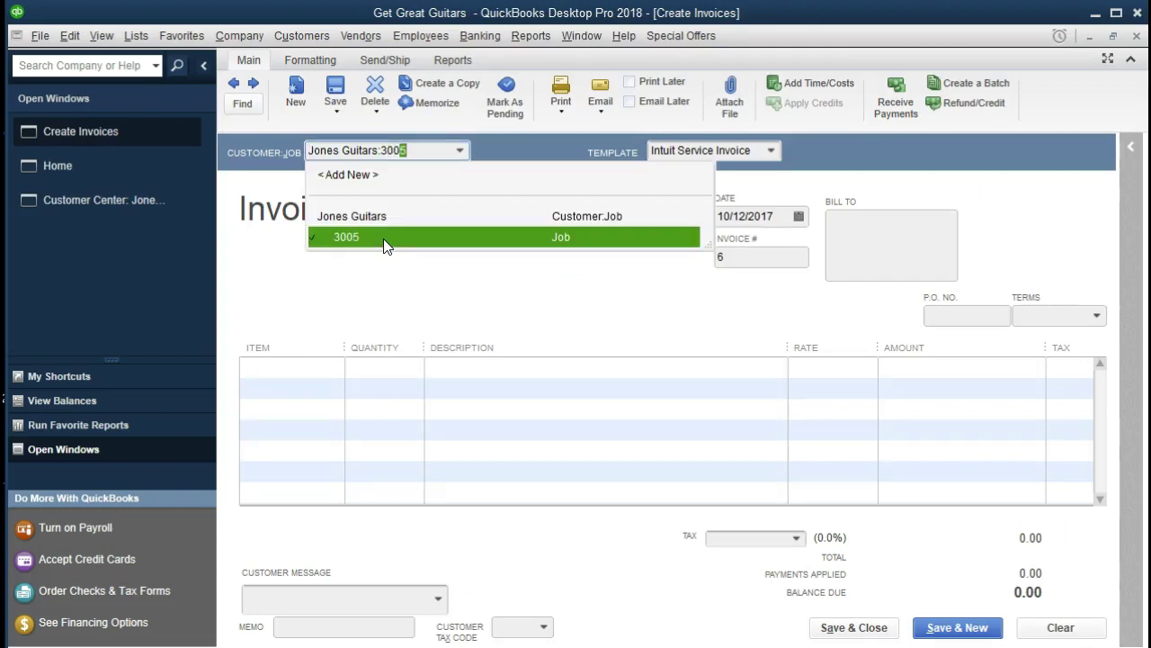
key("Tab")
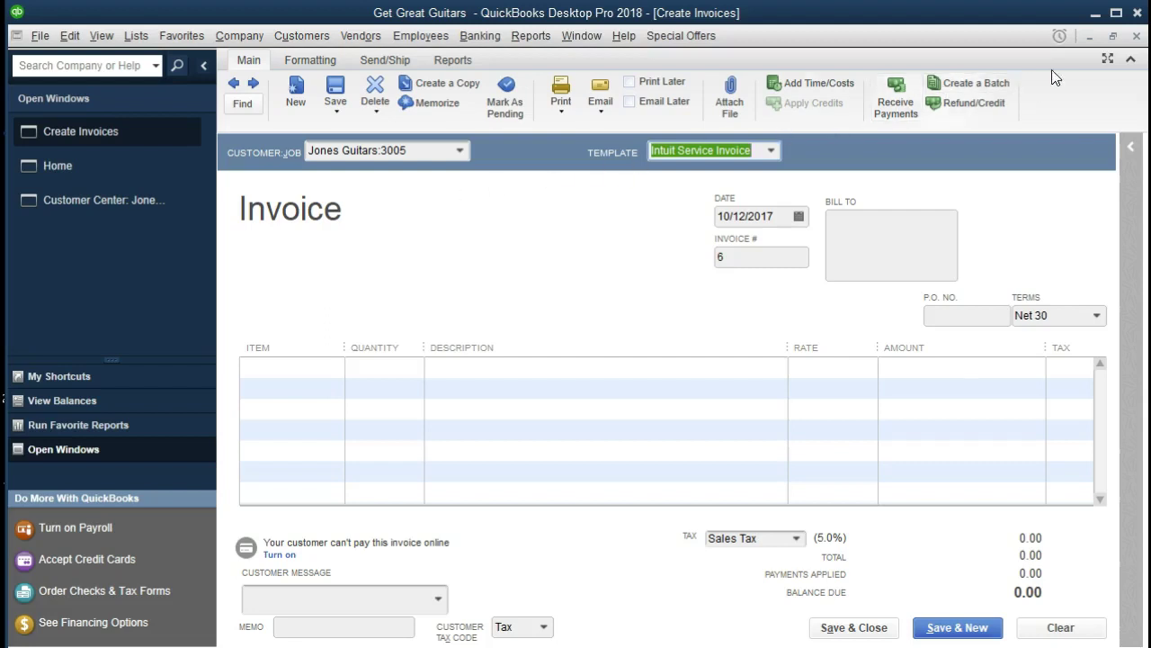
left_click(1138, 37)
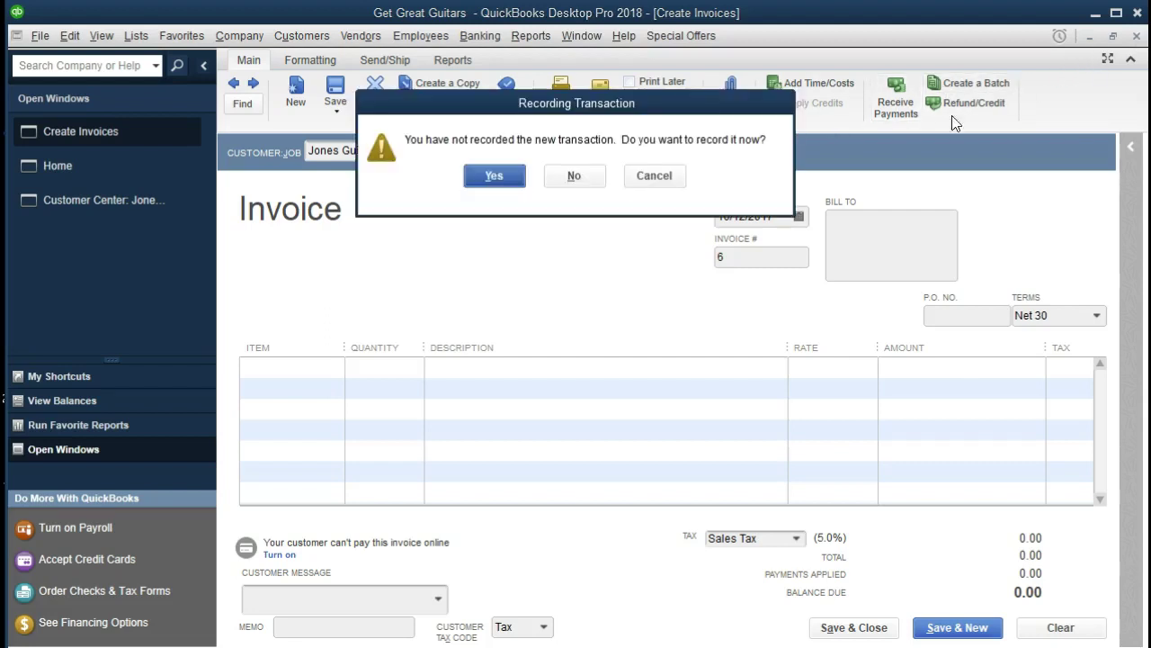
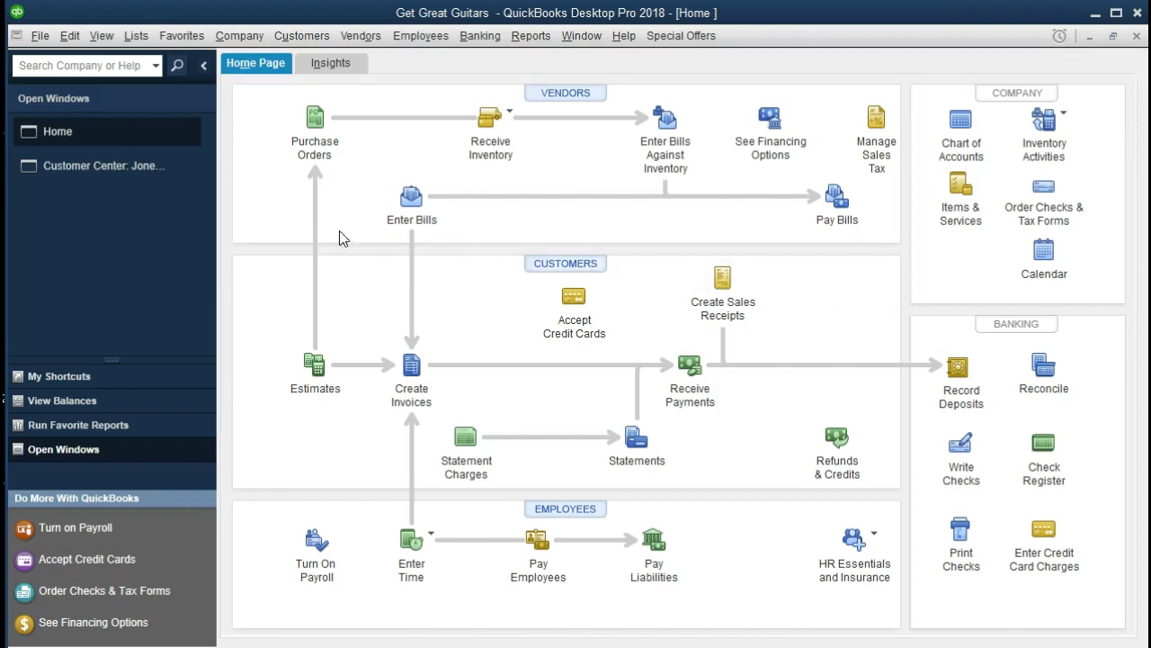
Return to the Customer Center and widen the Name column enough to show the full customer names.
left_click(98, 165)
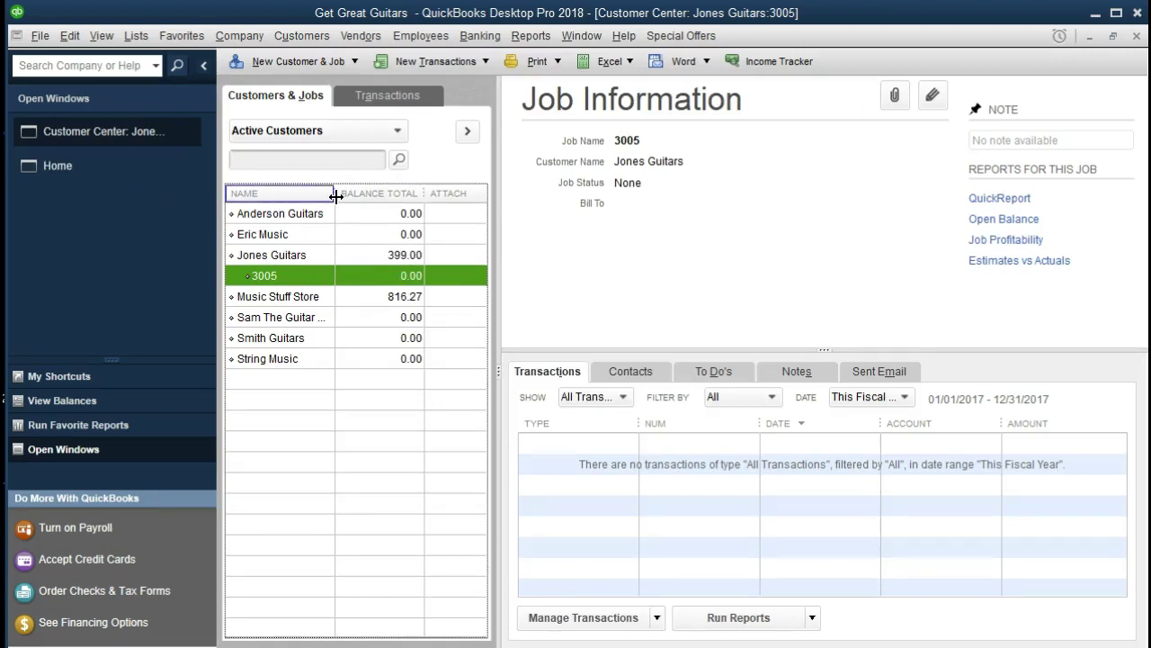
left_click_drag(334, 195, 364, 194)
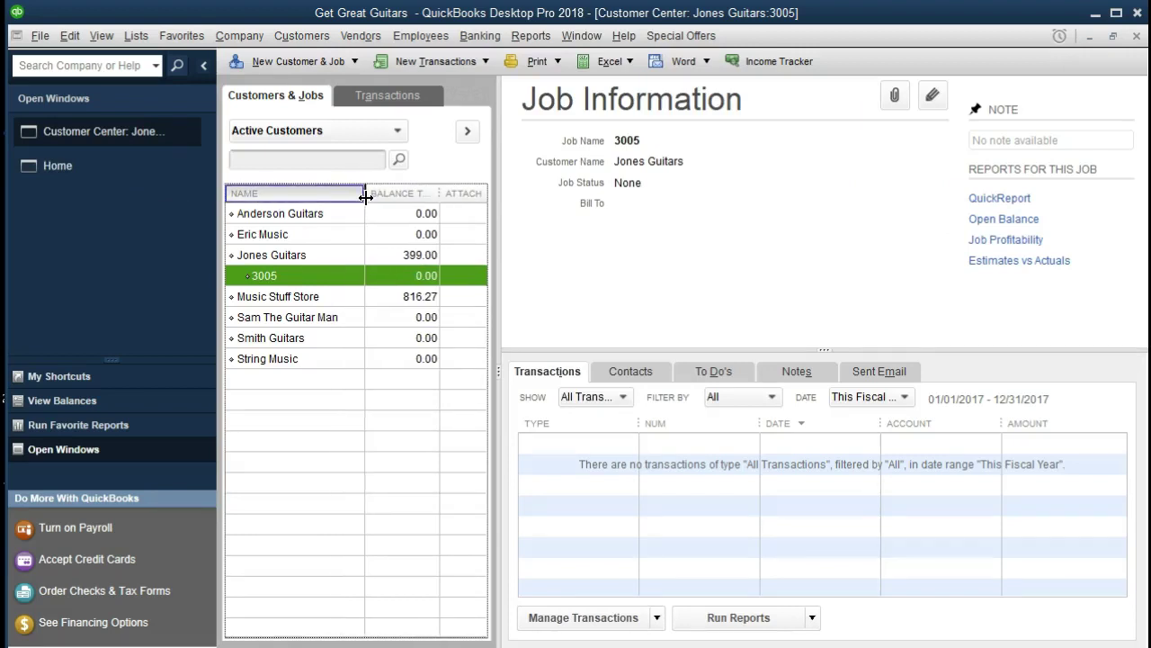
Add a job named 4002 for the customer Sam The Guitar Man and save it.
left_click(310, 319)
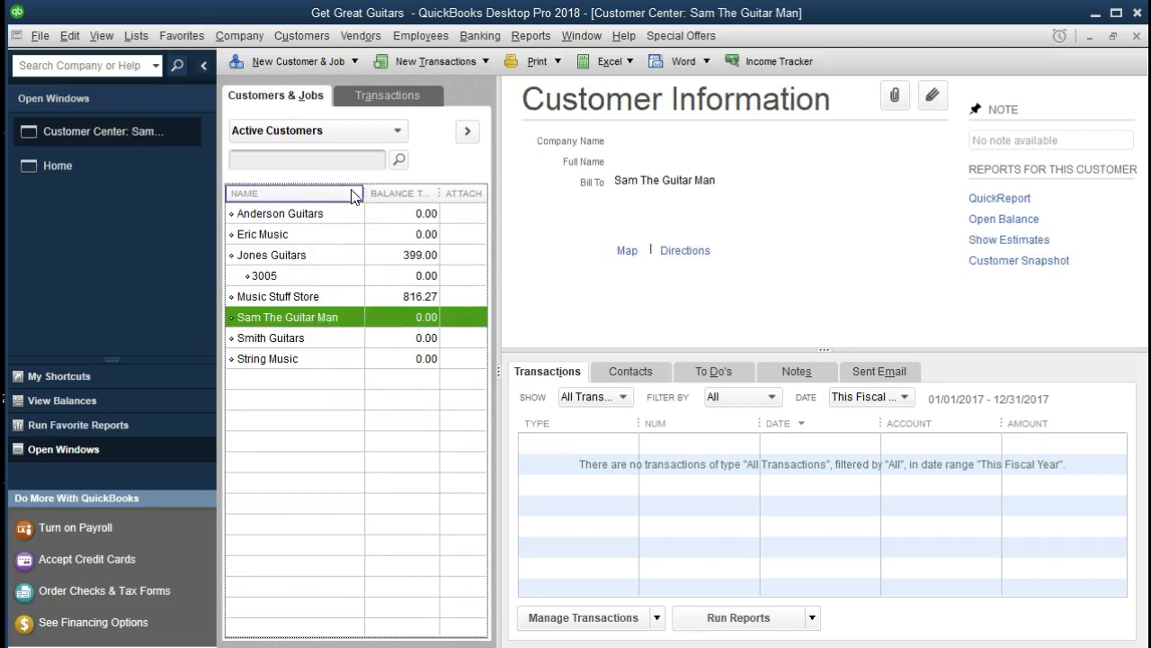
left_click(348, 63)
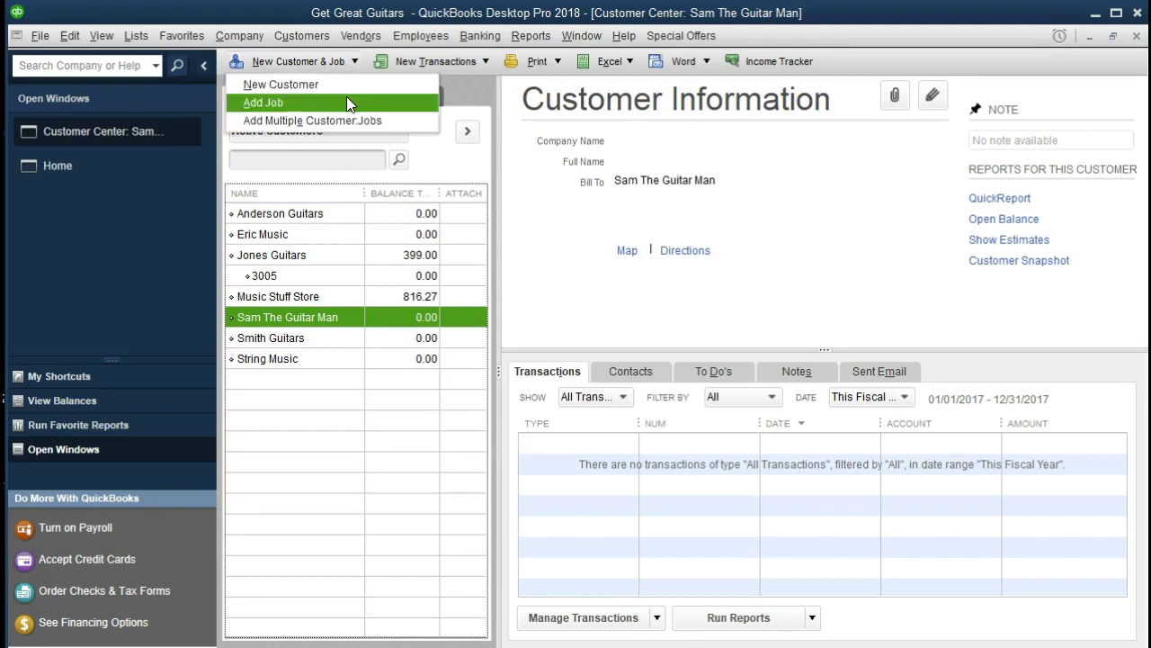
left_click(346, 102)
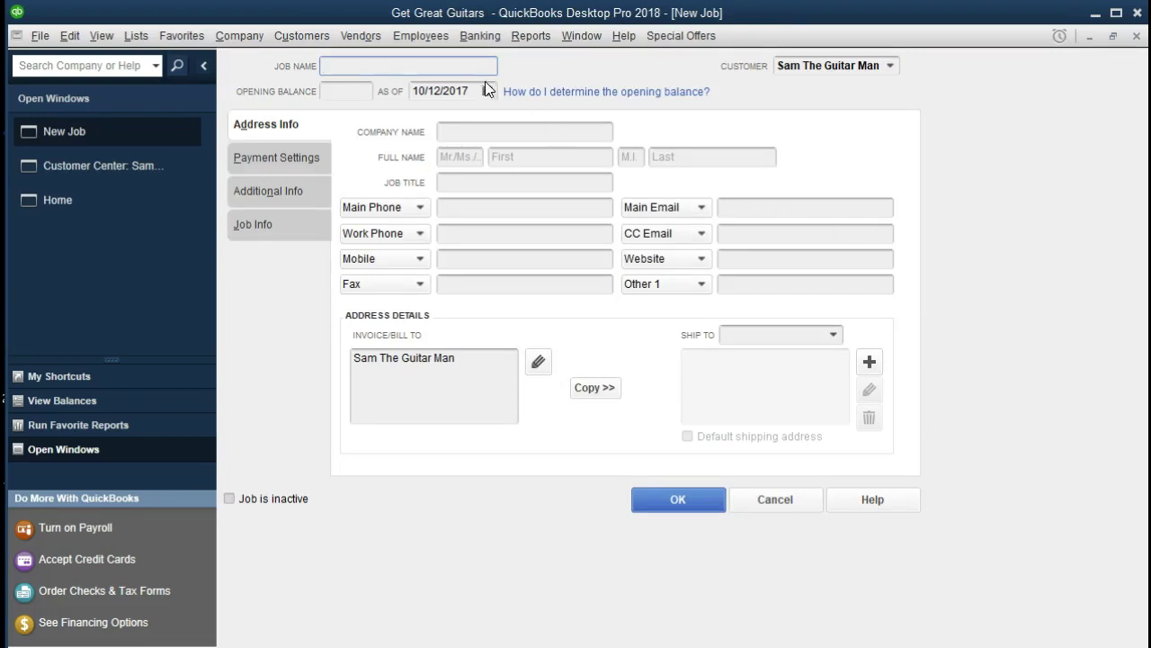
type("4002")
key("Tab")
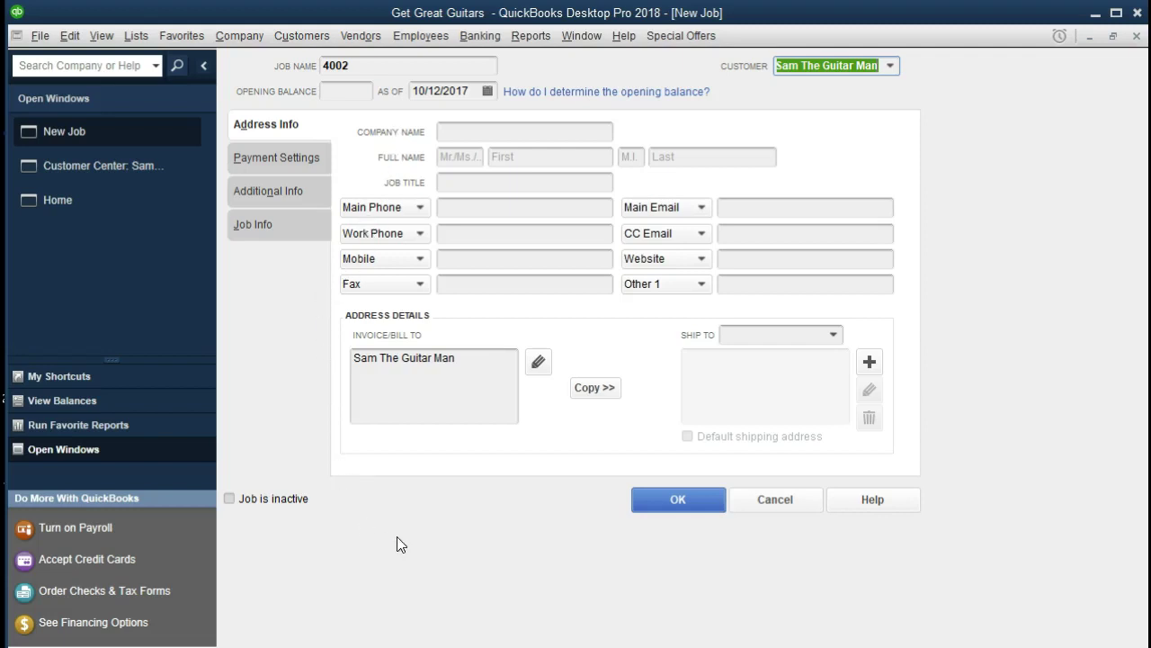
left_click(667, 507)
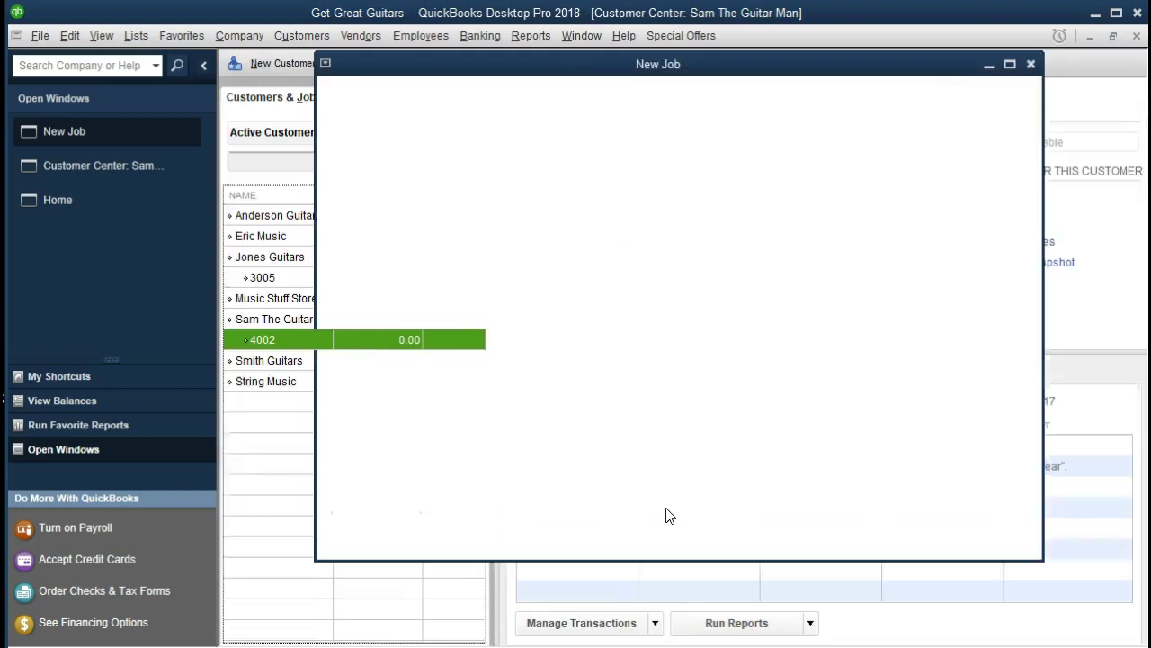